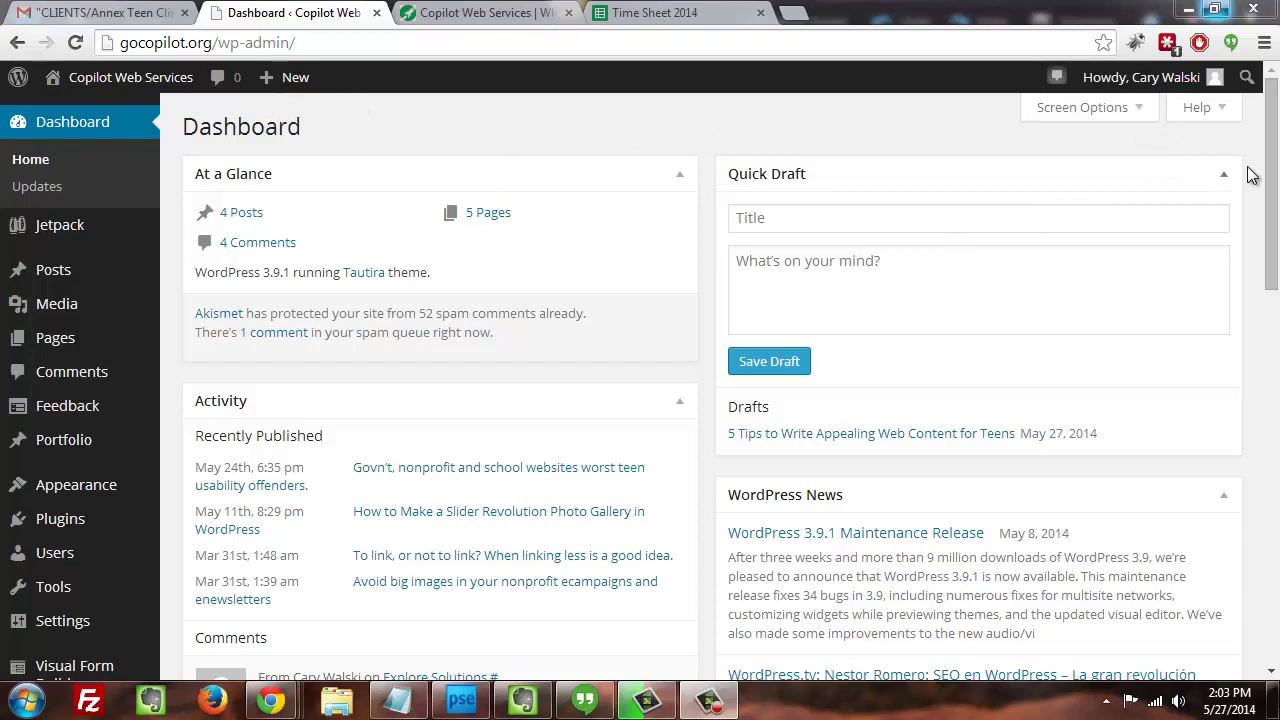
Step: Open Visual Form Builder's Entries list, showing the one Volunteer Application submission
{"action": "left_click_drag", "start_coordinate": [1268, 175], "coordinate": [1274, 228]}
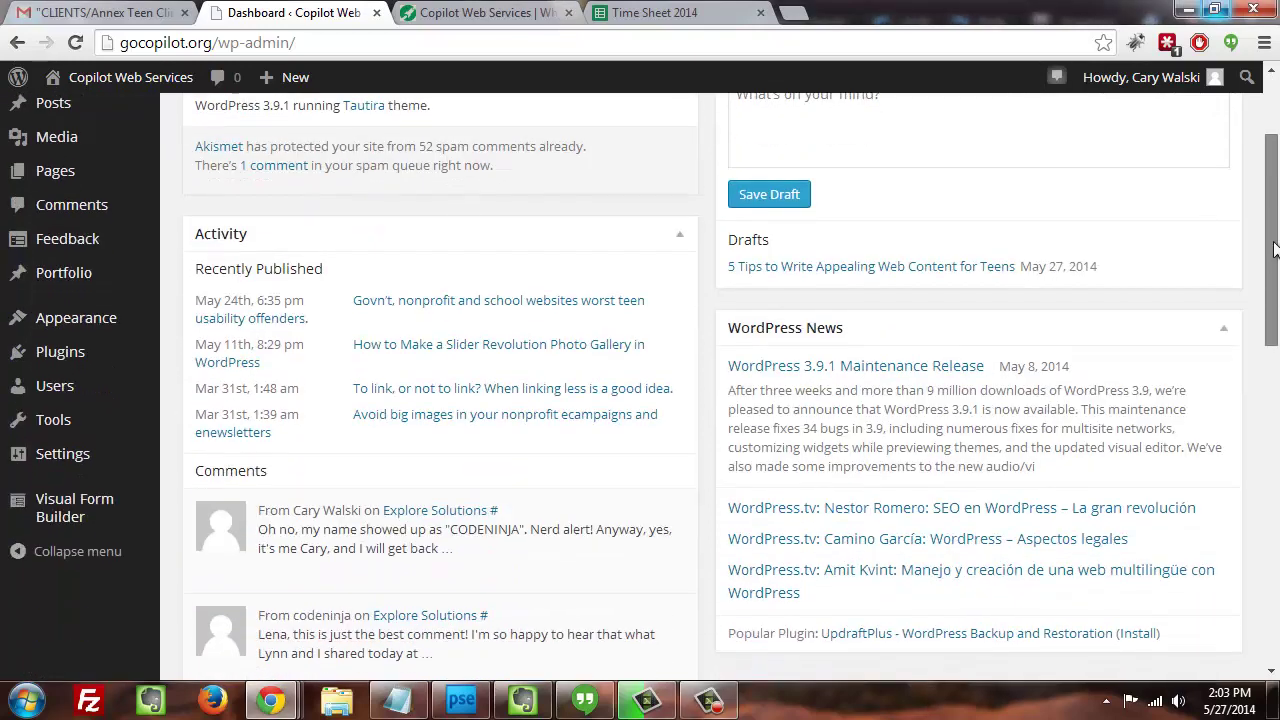
{"action": "scroll", "coordinate": [900, 228], "scroll_direction": "down", "scroll_amount": 3}
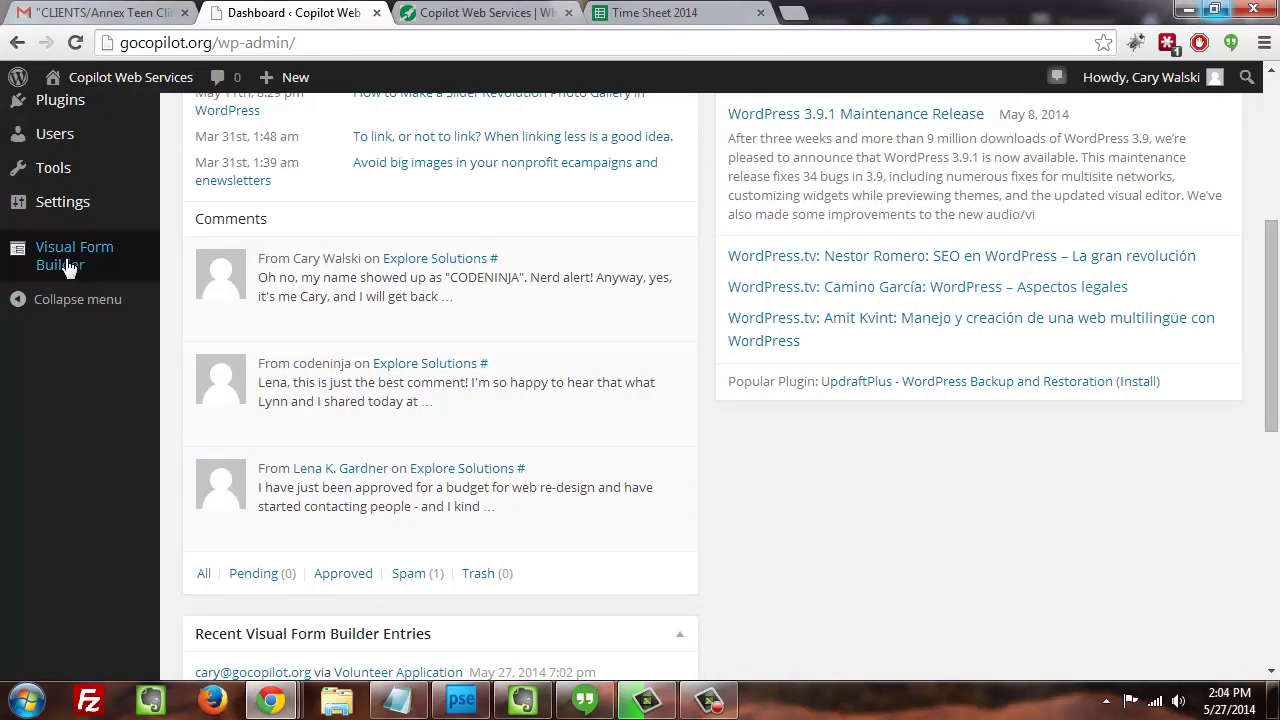
{"action": "mouse_move", "coordinate": [68, 268]}
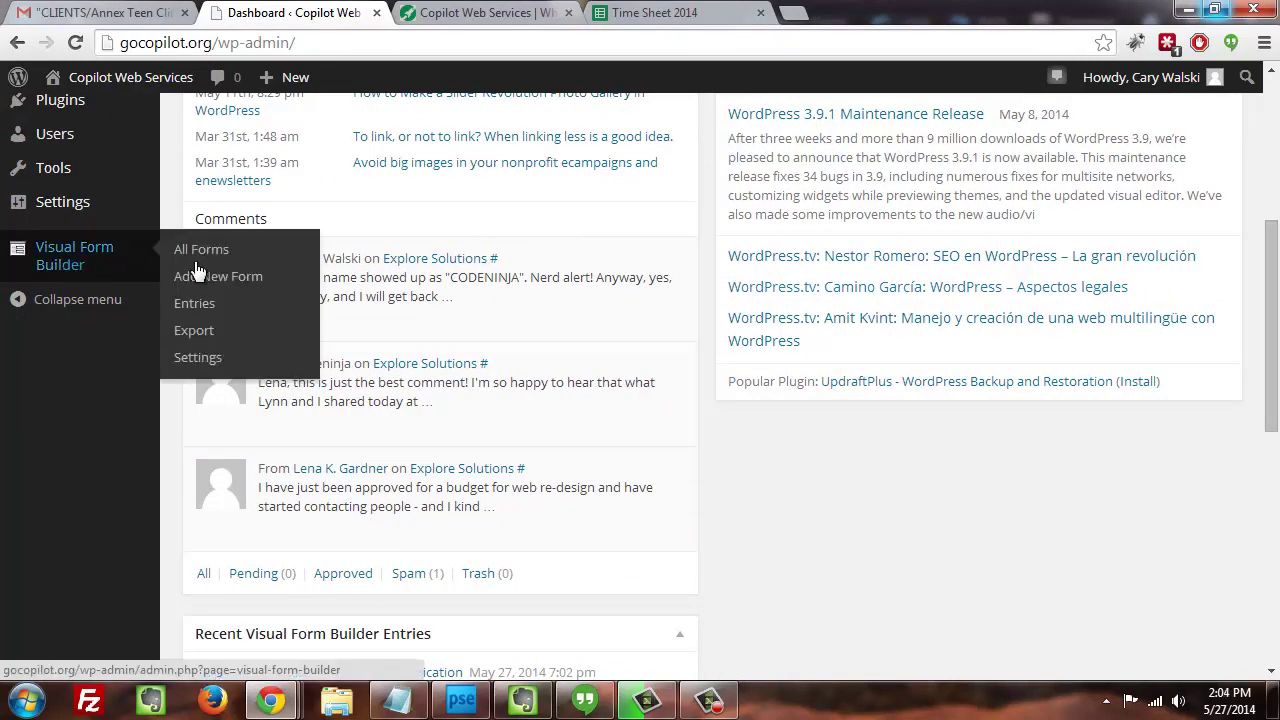
{"action": "left_click", "coordinate": [199, 307]}
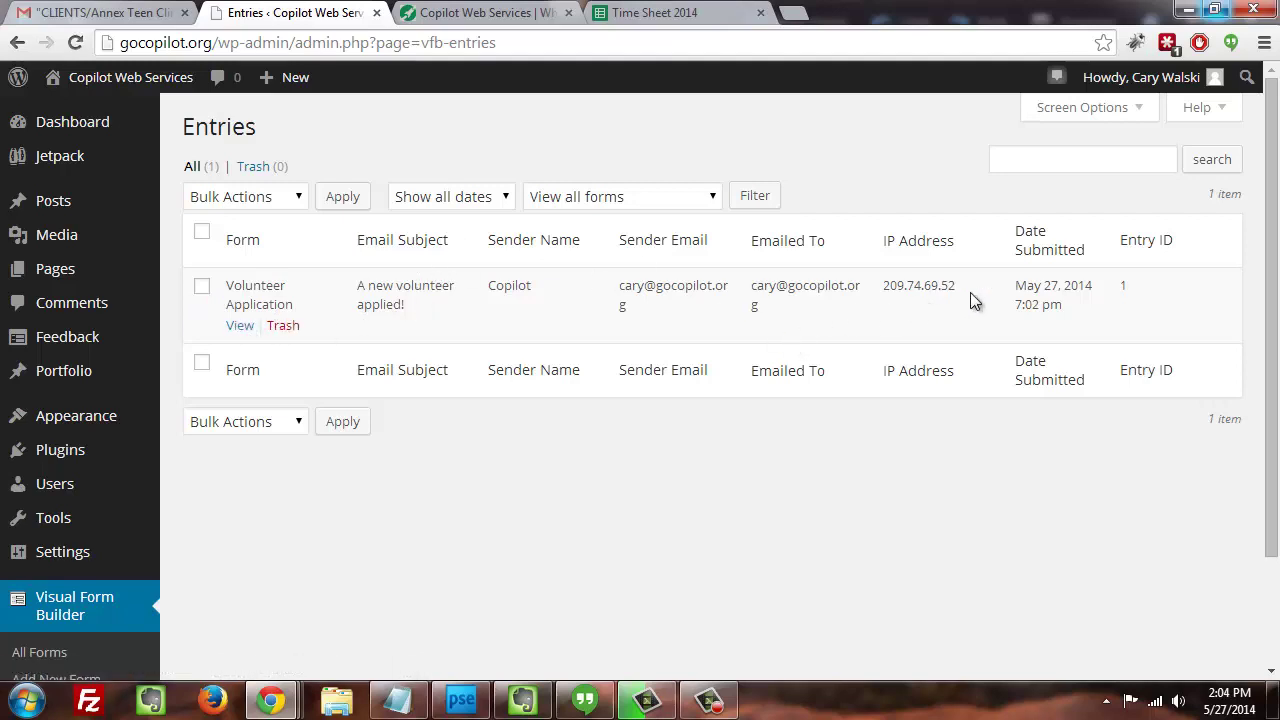
Step: View the Volunteer Application entry, scroll through its fields, and select the 'Volunteer Application' form title
{"action": "left_click", "coordinate": [238, 327]}
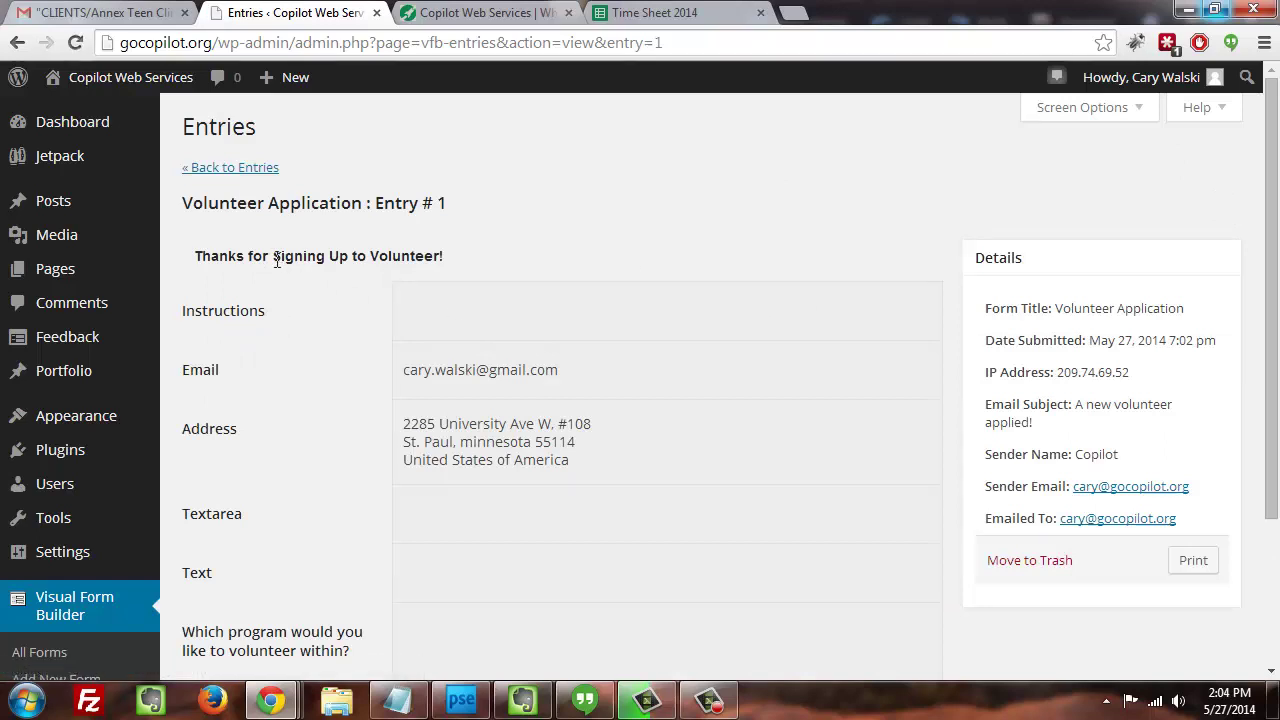
{"action": "scroll", "coordinate": [277, 262], "scroll_direction": "down", "scroll_amount": 3}
{"action": "scroll", "coordinate": [275, 259], "scroll_direction": "down", "scroll_amount": 1}
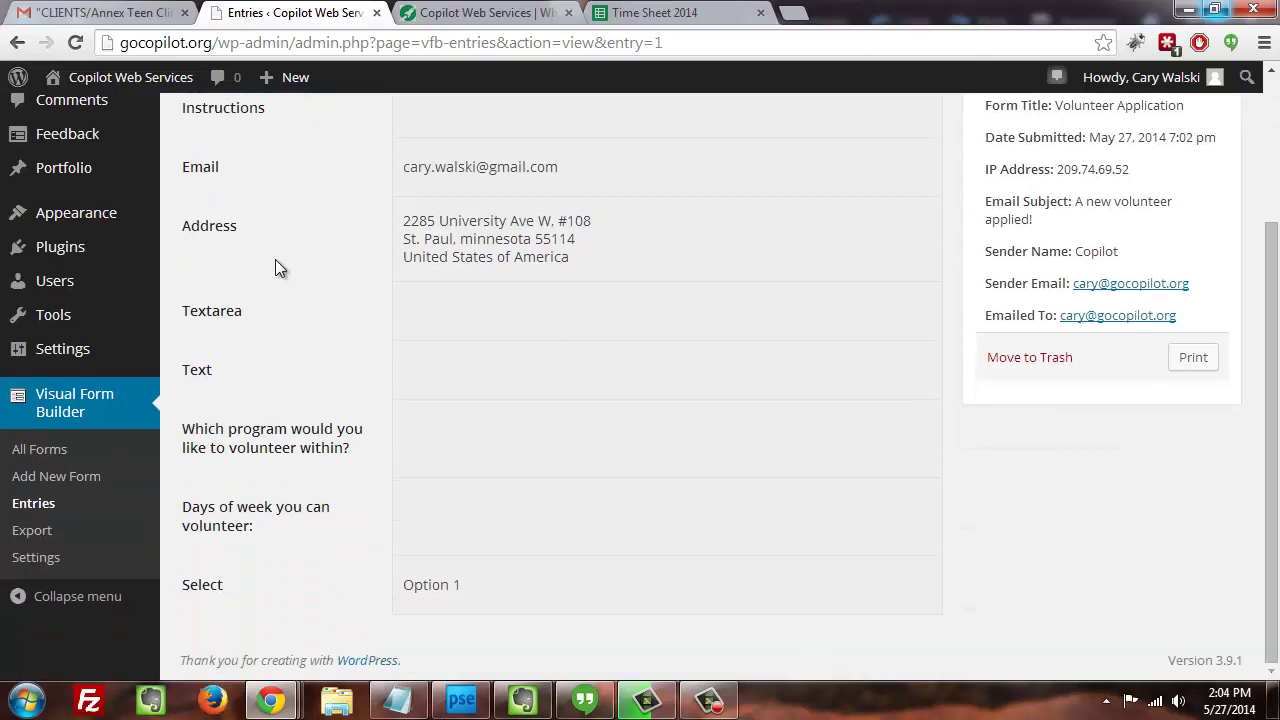
{"action": "scroll", "coordinate": [275, 259], "scroll_direction": "up", "scroll_amount": 4}
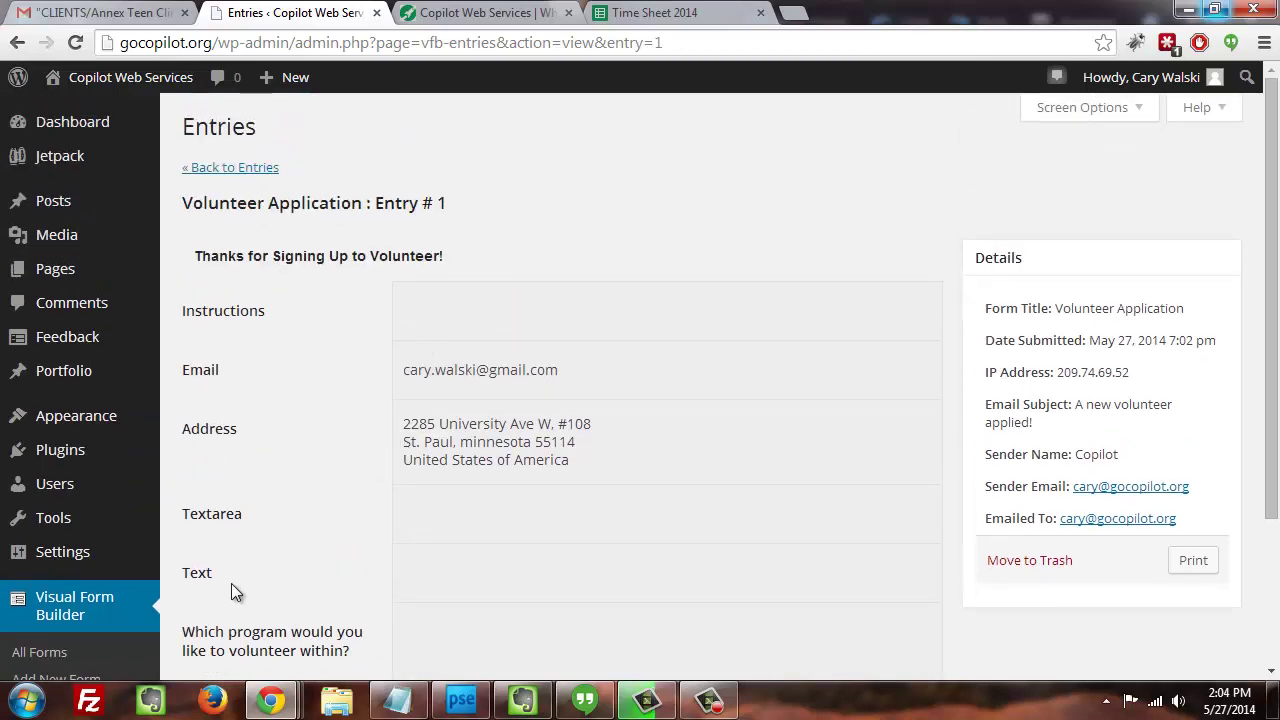
{"action": "scroll", "coordinate": [231, 590], "scroll_direction": "down", "scroll_amount": 2}
{"action": "scroll", "coordinate": [231, 590], "scroll_direction": "up", "scroll_amount": 1}
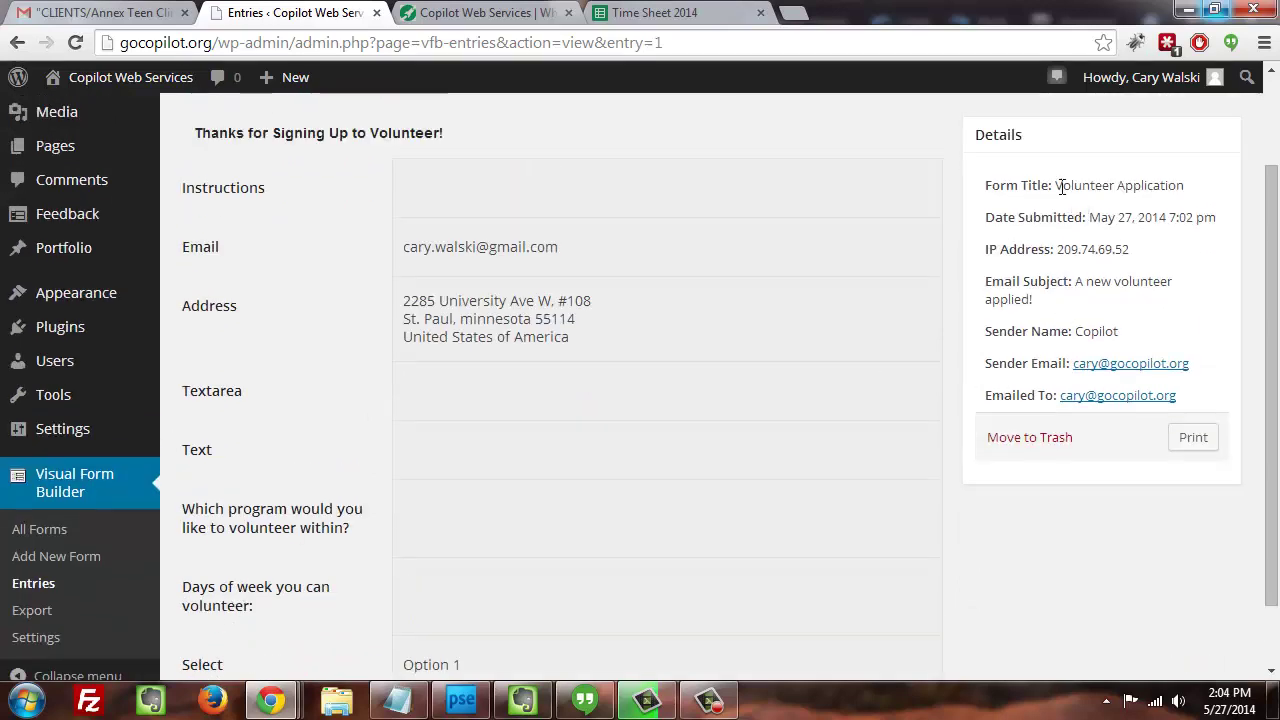
{"action": "left_click_drag", "start_coordinate": [1056, 185], "coordinate": [1194, 184]}
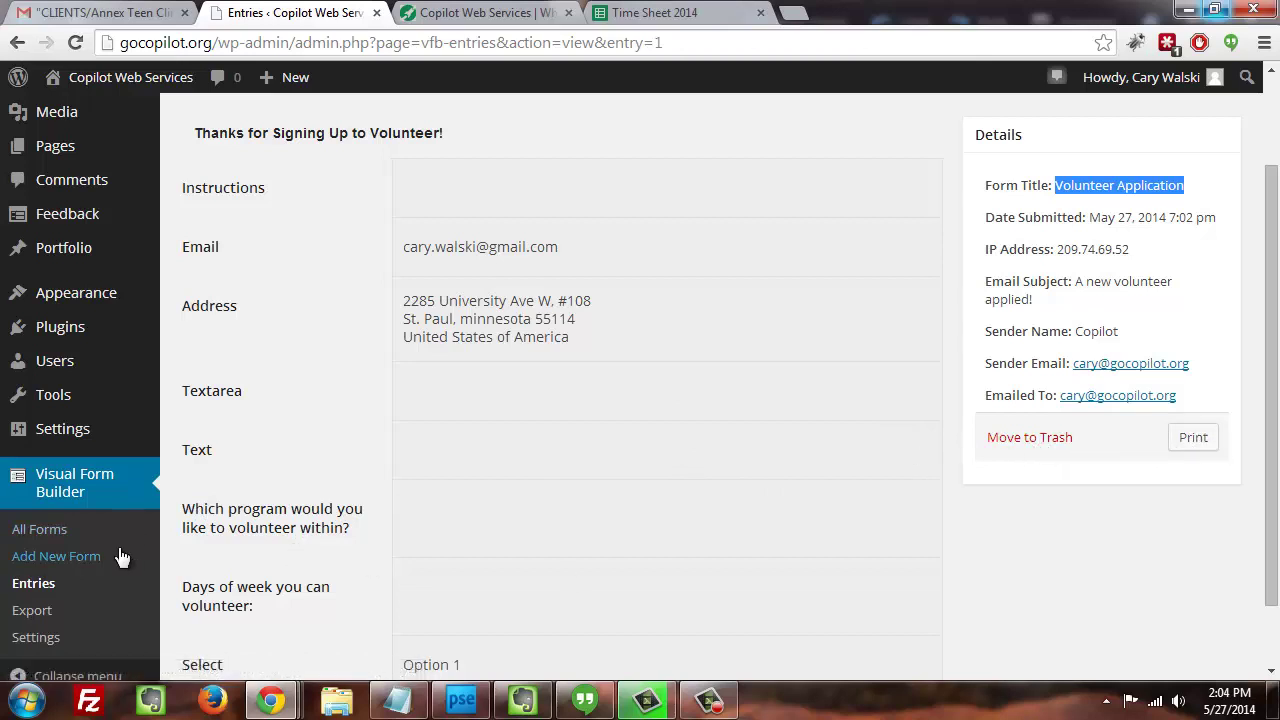
Step: Go to the Visual Form Builder Export page for Entries and check the format list showing Comma Separated (.csv)
{"action": "left_click", "coordinate": [71, 591]}
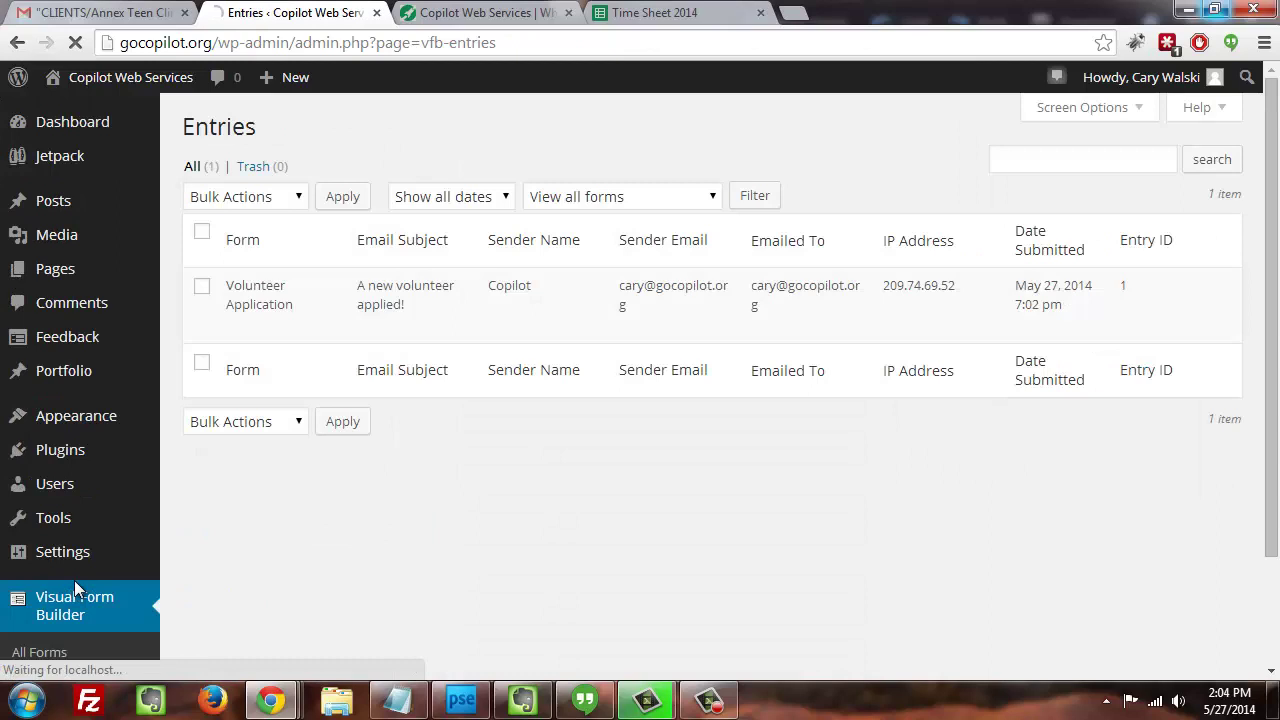
{"action": "scroll", "coordinate": [448, 512], "scroll_direction": "down", "scroll_amount": 2}
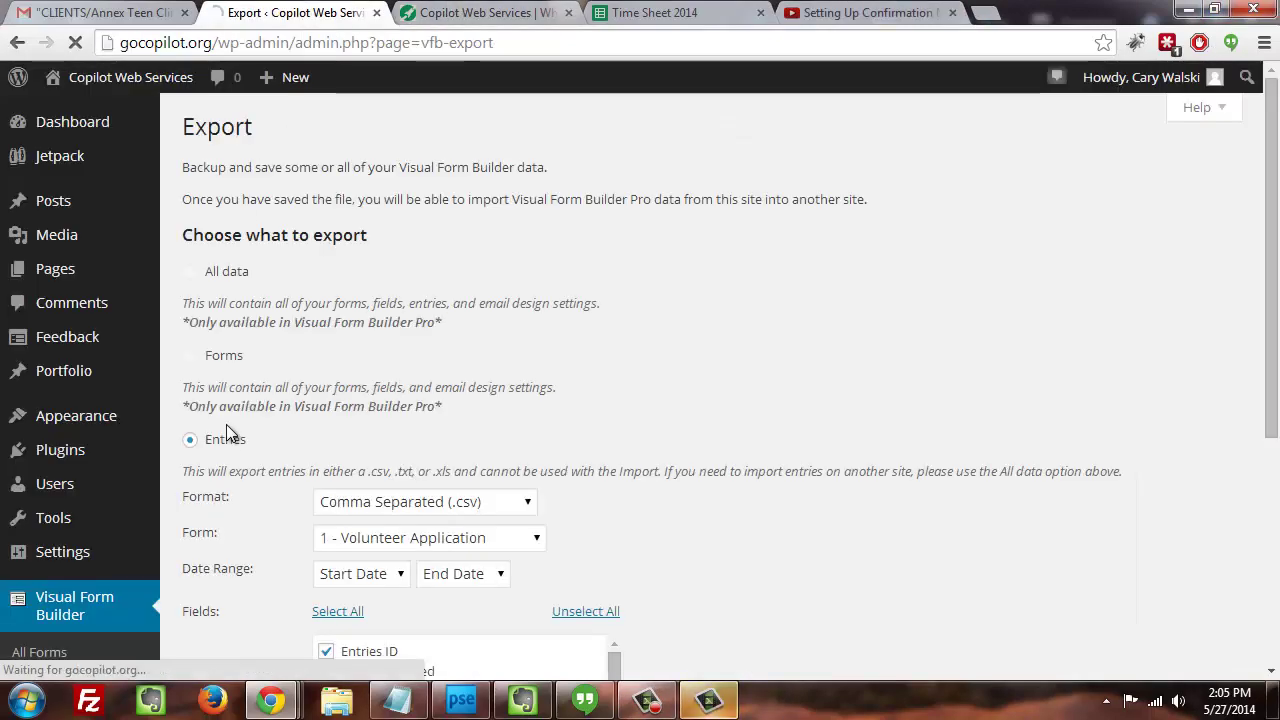
{"action": "left_click_drag", "start_coordinate": [1271, 200], "coordinate": [1271, 306]}
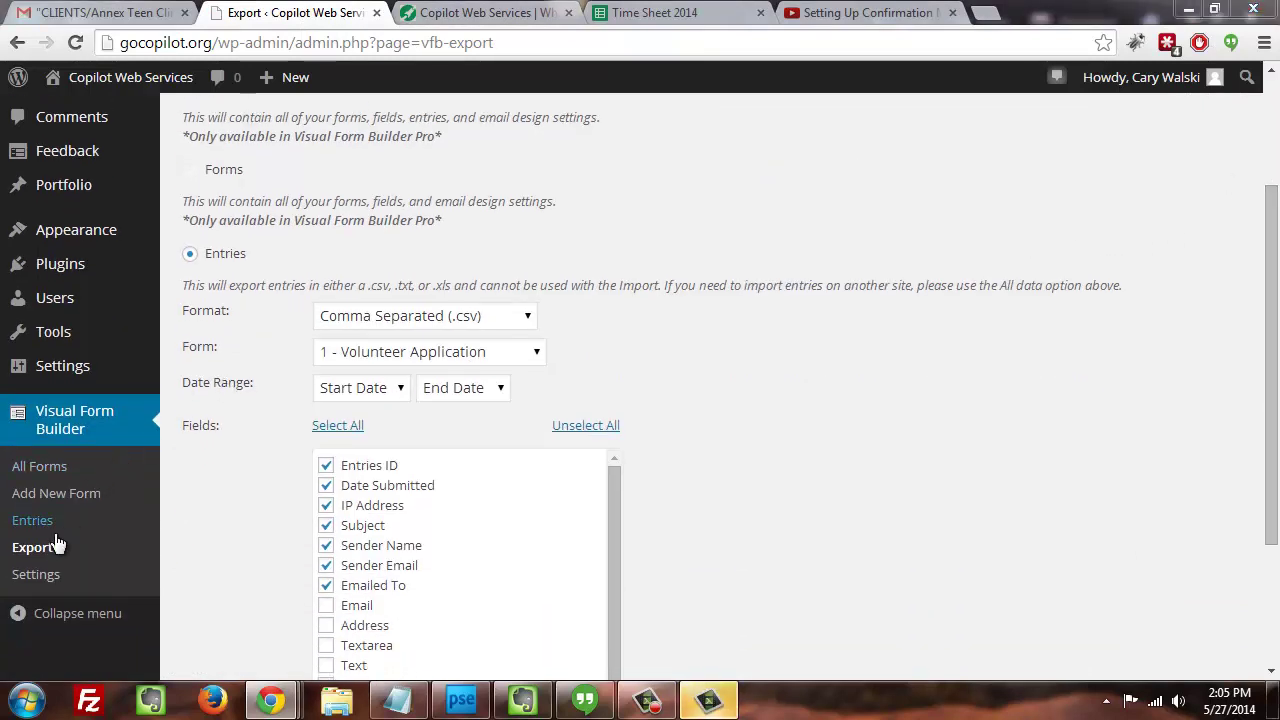
{"action": "left_click", "coordinate": [378, 318]}
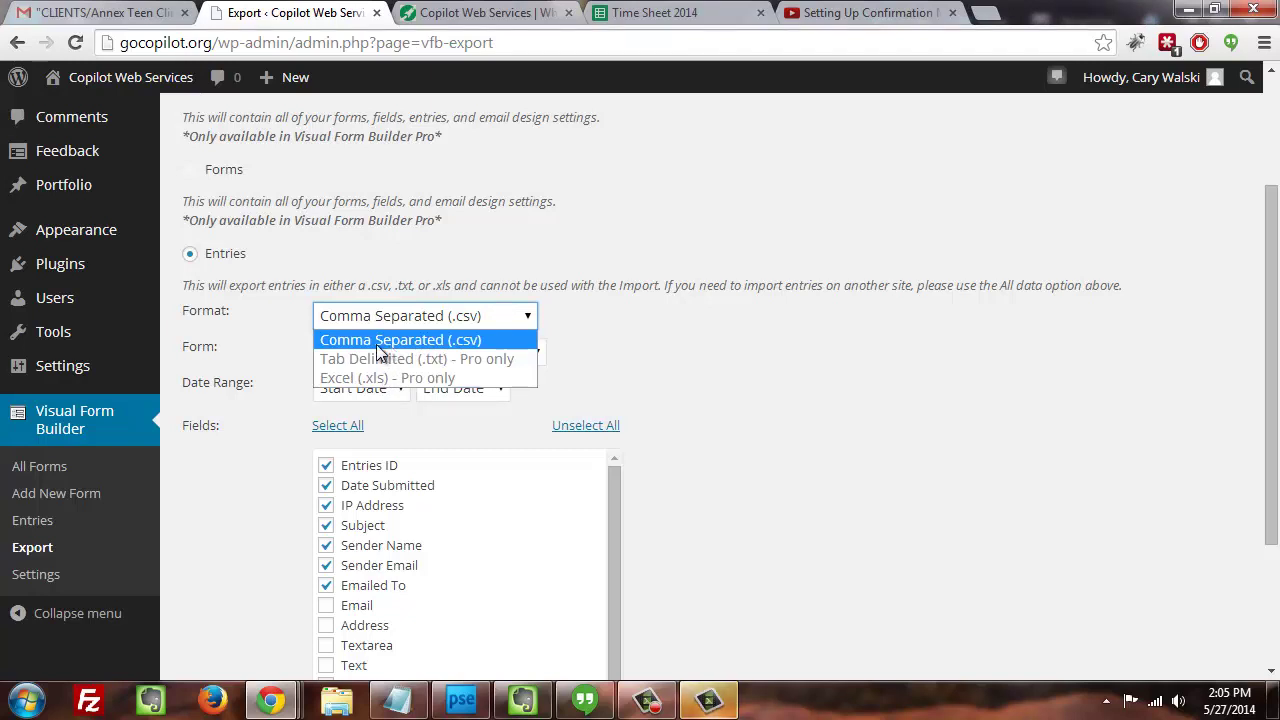
Step: Keep CSV format, the Volunteer Application form, and an unrestricted start date for the export
{"action": "left_click", "coordinate": [466, 344]}
{"action": "left_click_drag", "start_coordinate": [1274, 218], "coordinate": [1275, 311]}
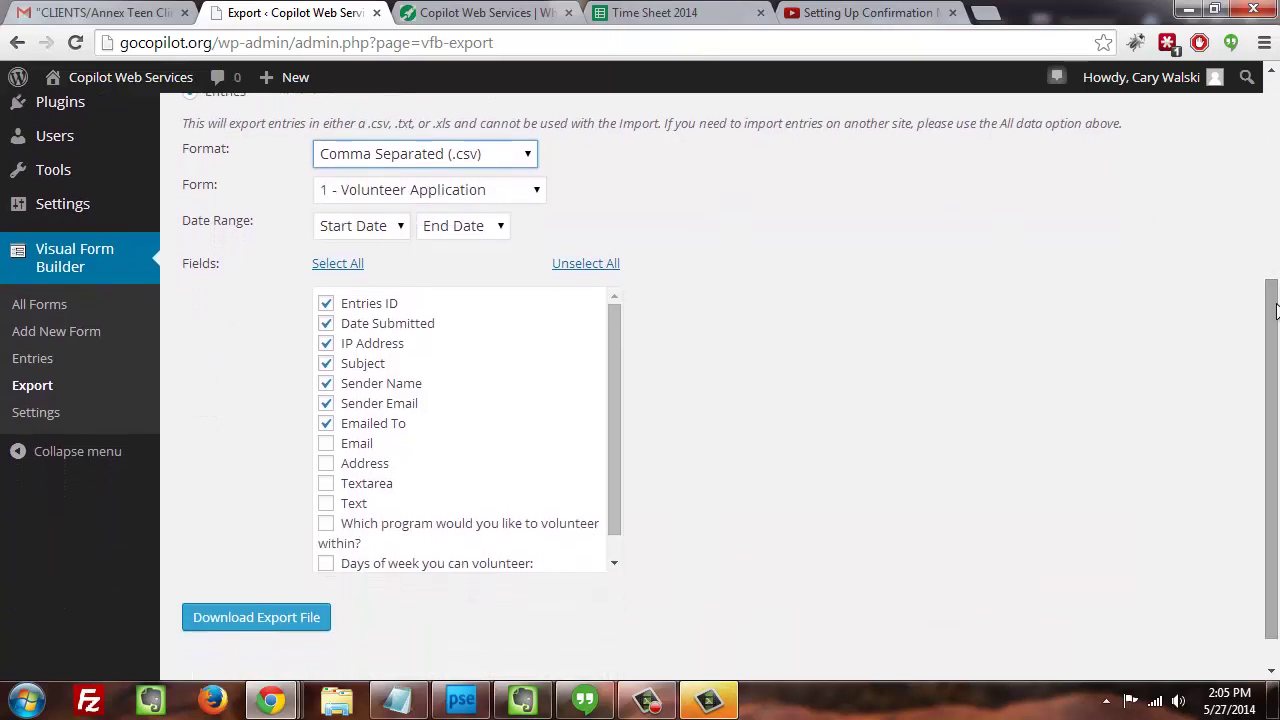
{"action": "left_click", "coordinate": [527, 188]}
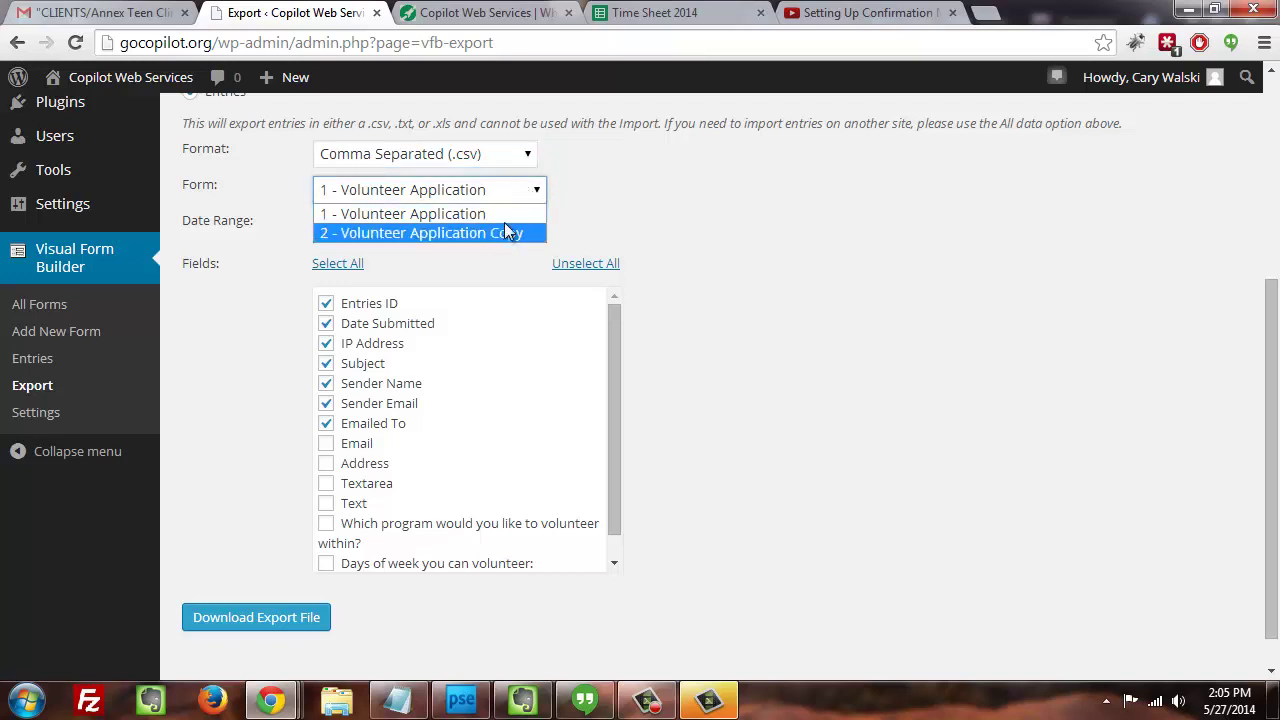
{"action": "left_click", "coordinate": [502, 214]}
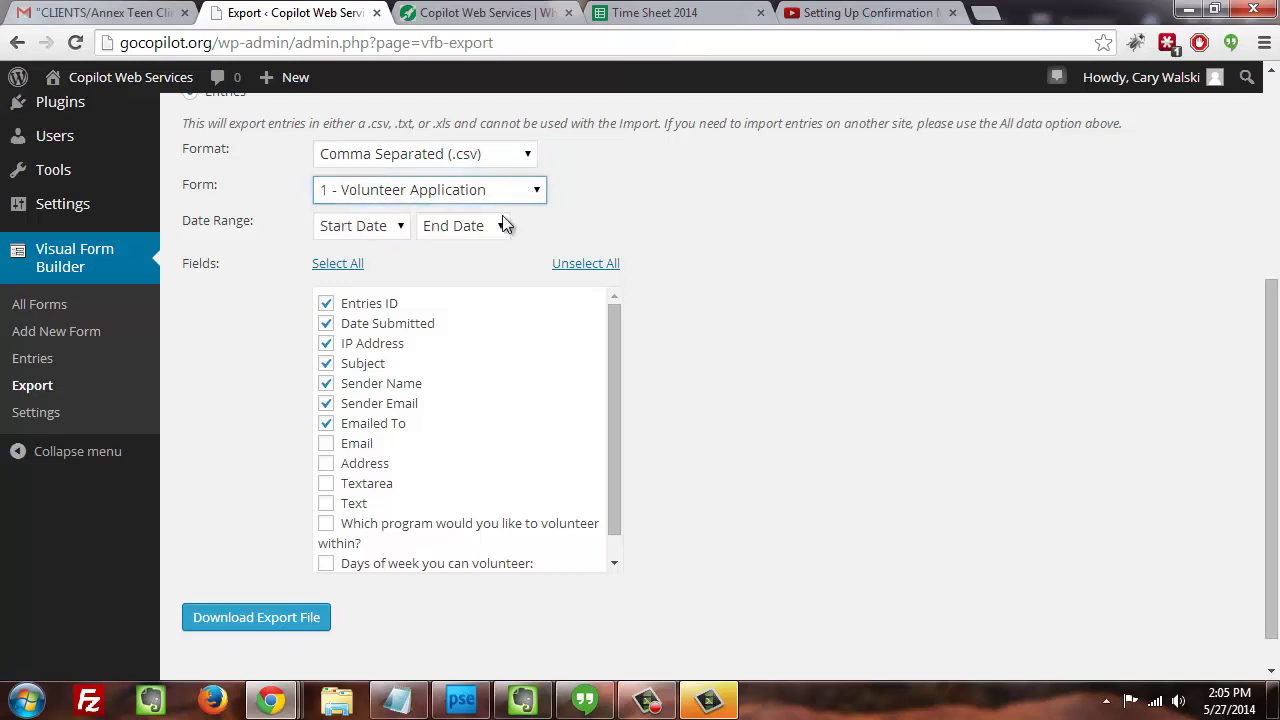
{"action": "left_click", "coordinate": [390, 230]}
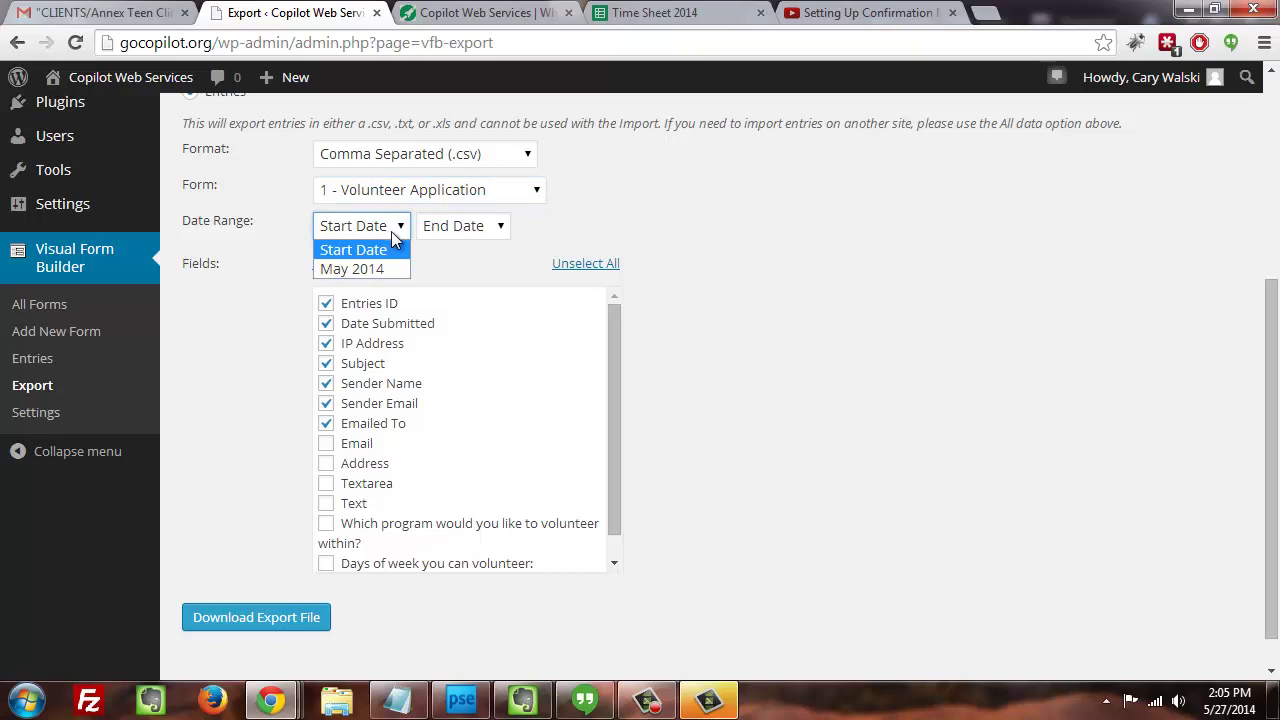
{"action": "left_click", "coordinate": [390, 231]}
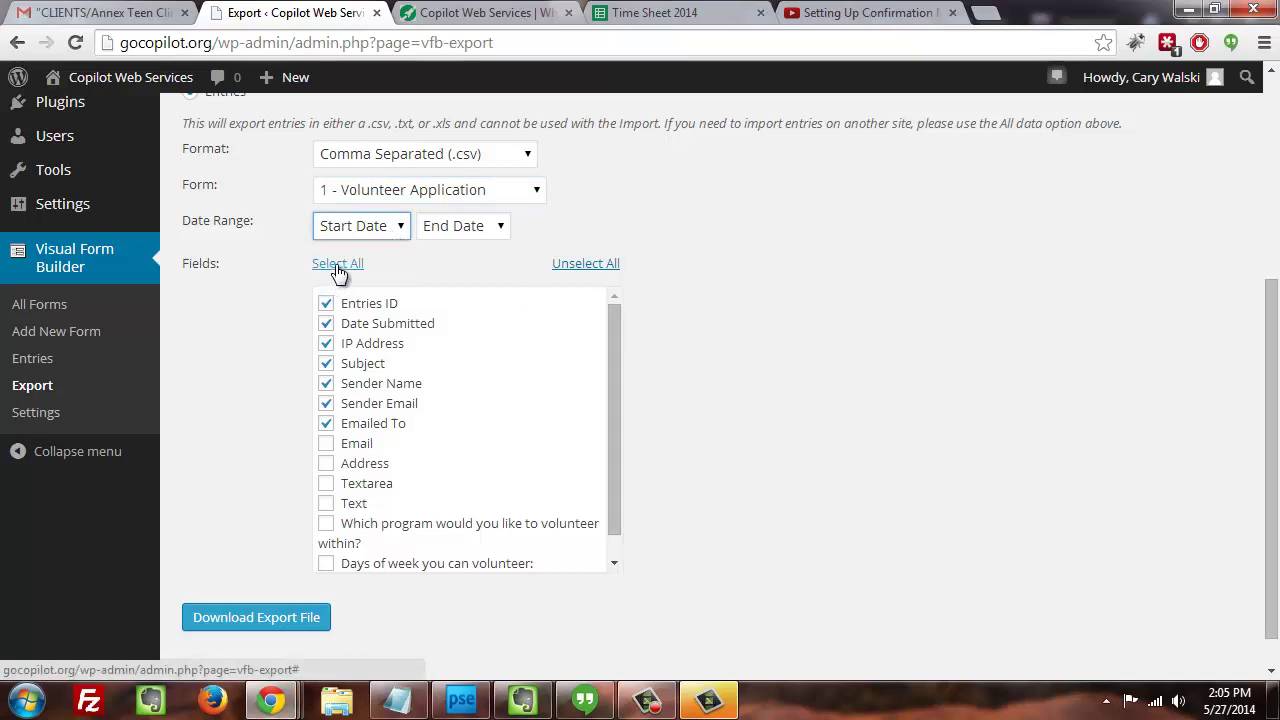
Step: Select all fields, then uncheck IP Address and Entries ID
{"action": "left_click", "coordinate": [338, 268]}
{"action": "left_click", "coordinate": [338, 270]}
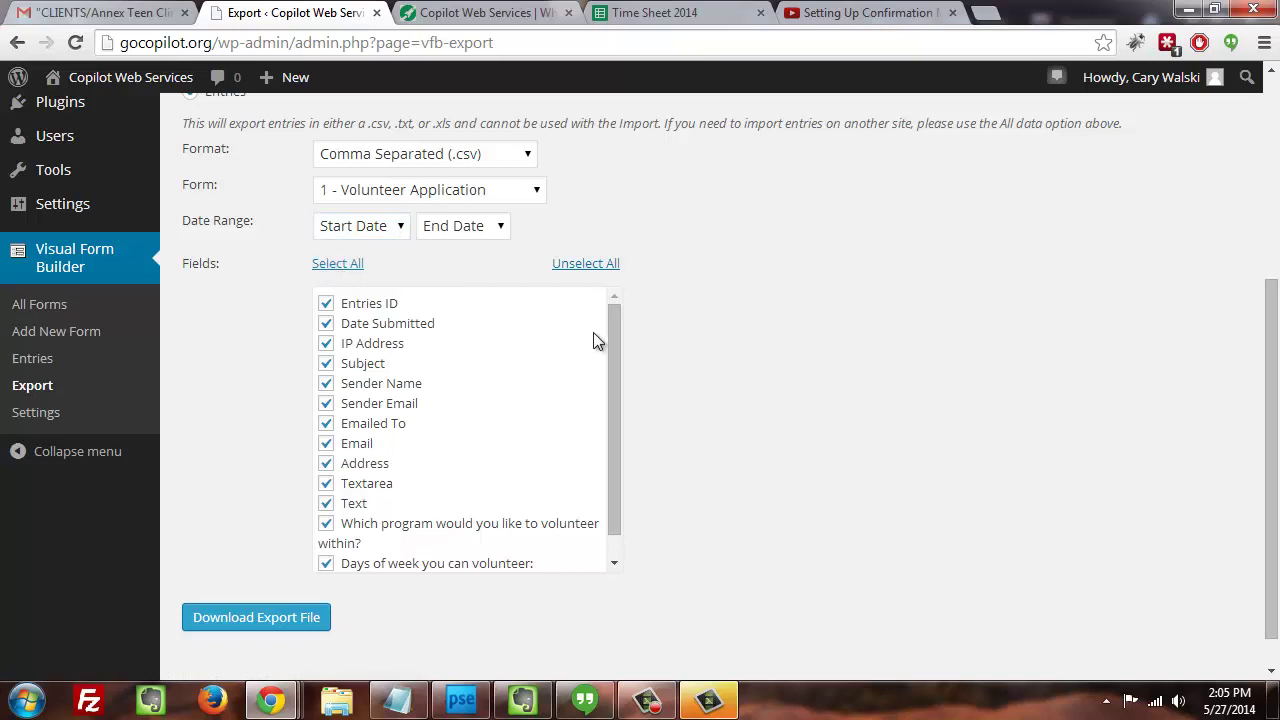
{"action": "left_click_drag", "start_coordinate": [610, 343], "coordinate": [603, 440]}
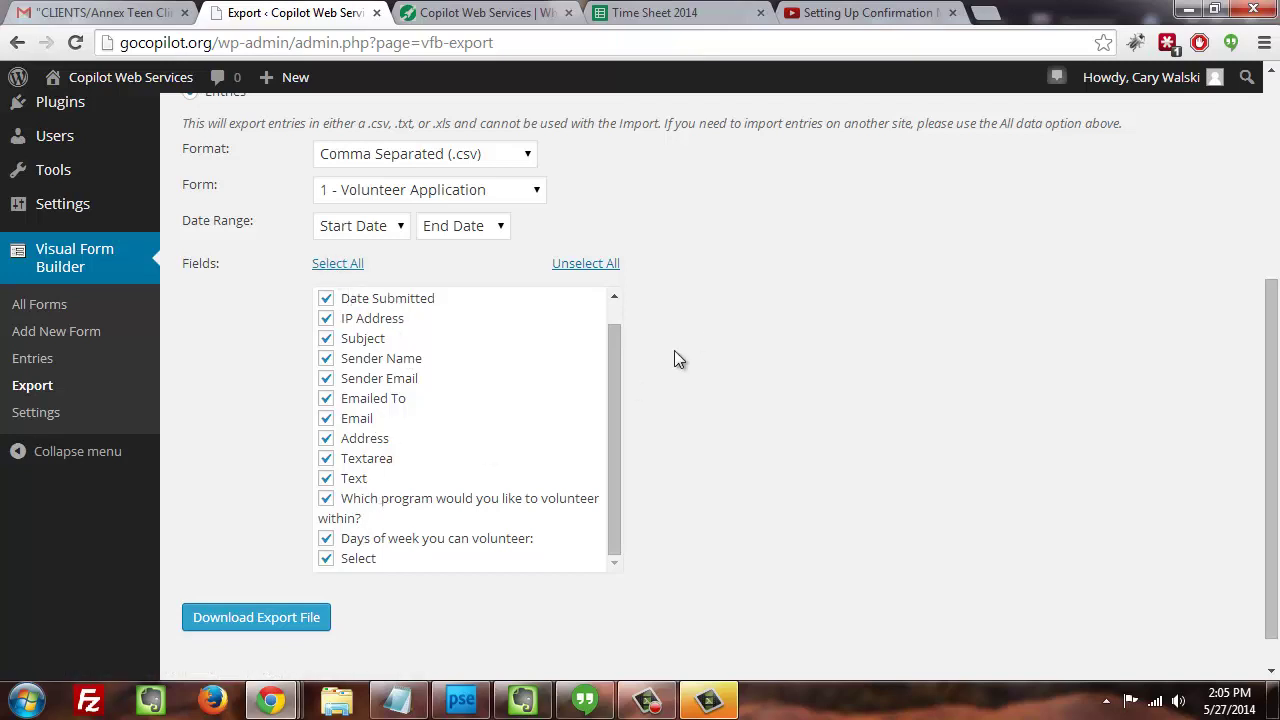
{"action": "left_click_drag", "start_coordinate": [611, 369], "coordinate": [614, 326]}
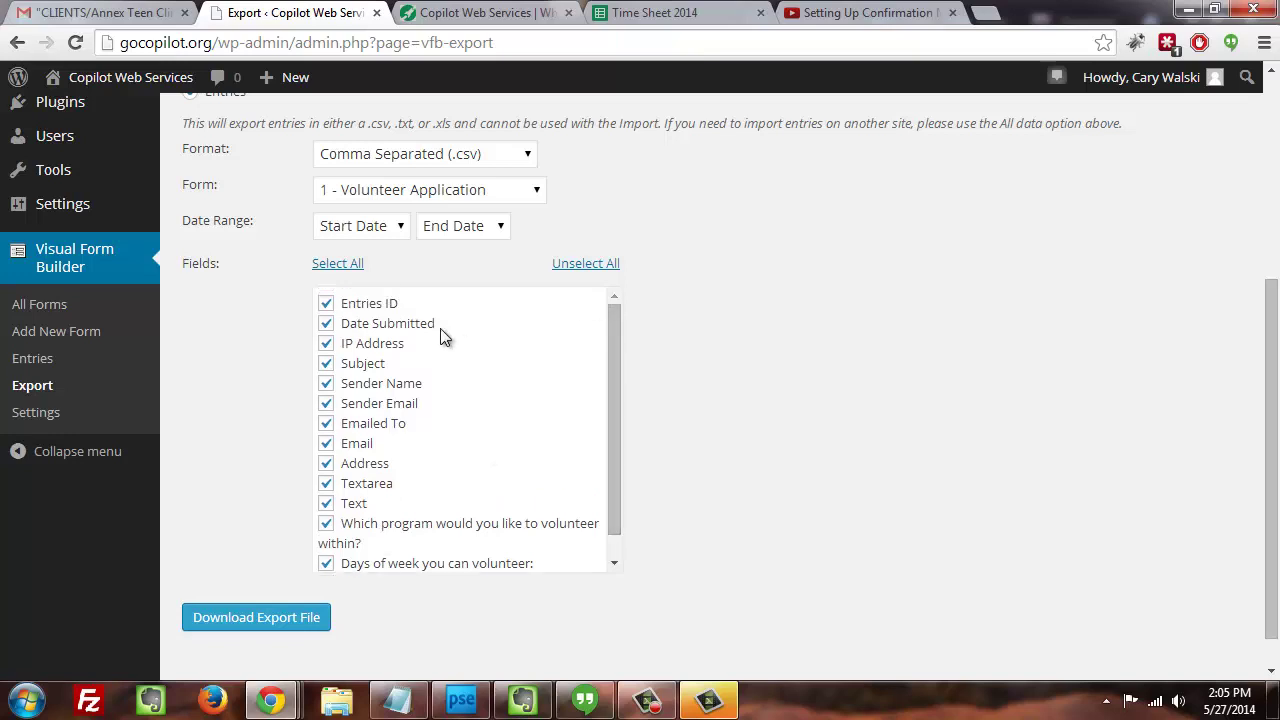
{"action": "left_click", "coordinate": [355, 346]}
{"action": "left_click", "coordinate": [371, 305]}
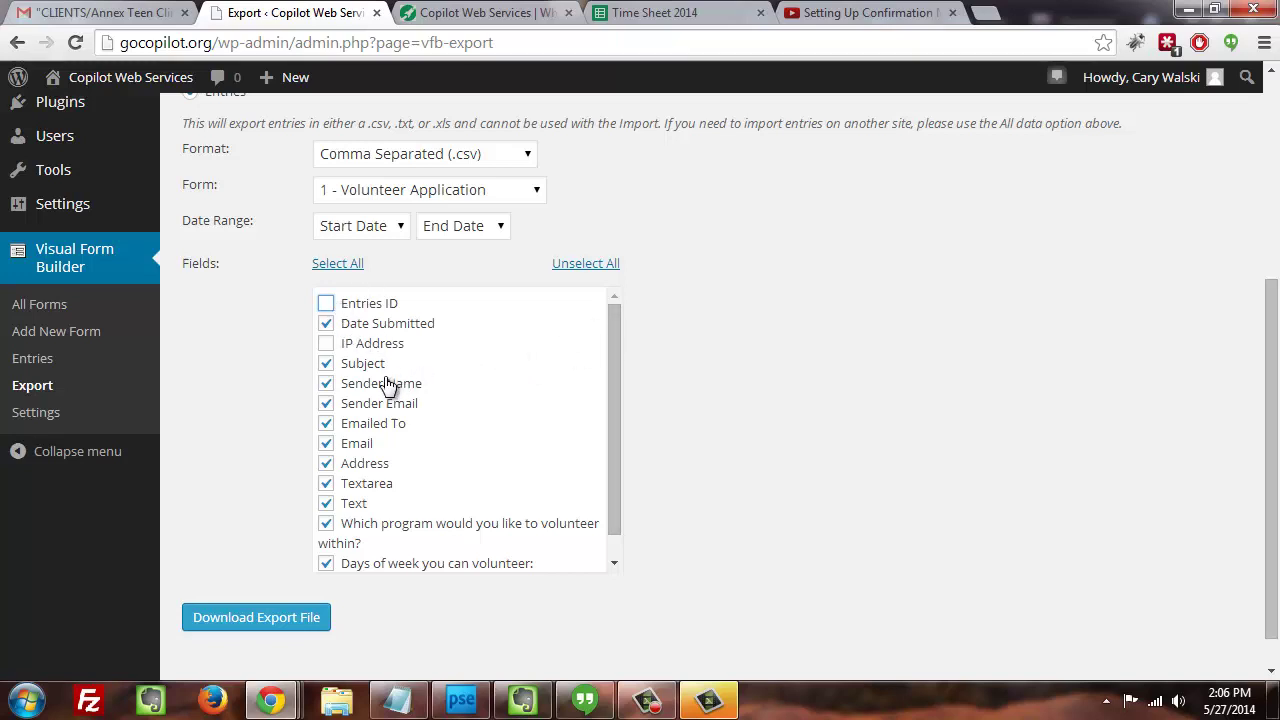
Step: Download the export as copilotwebservices.vfb.volunteer-application.2014-05-27.csv to the Desktop
{"action": "left_click", "coordinate": [272, 622]}
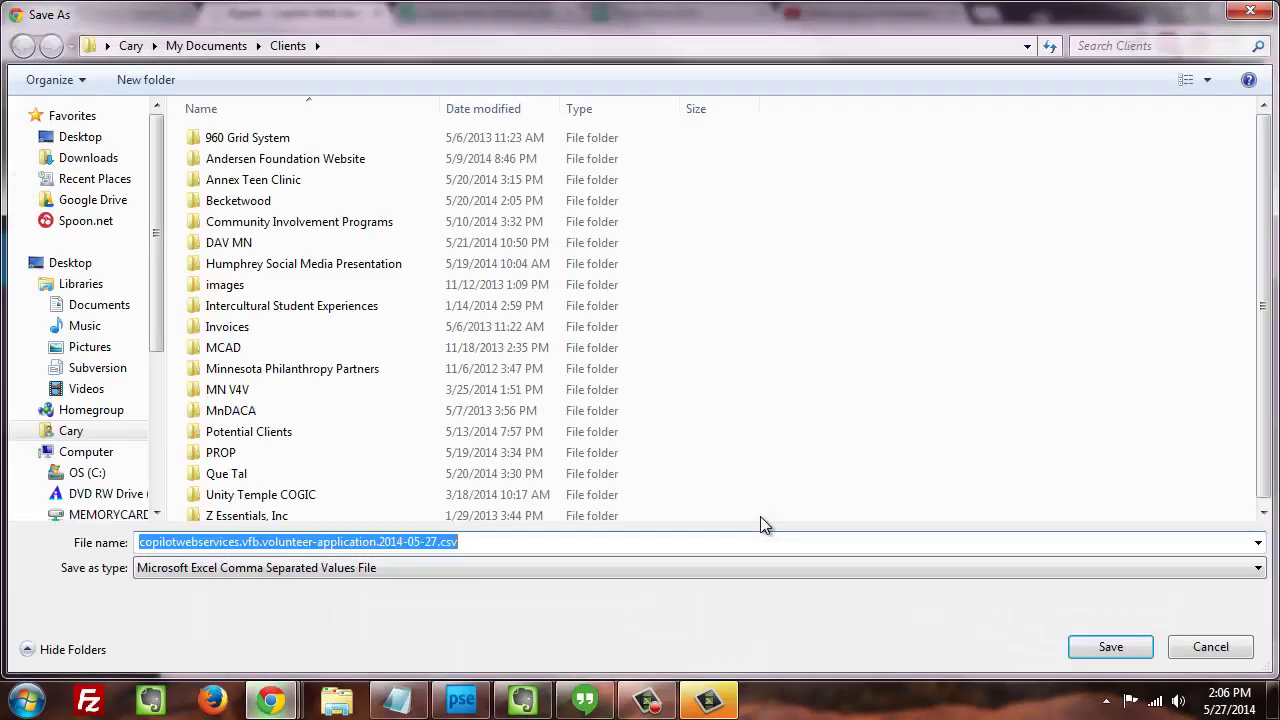
{"action": "left_click", "coordinate": [85, 137]}
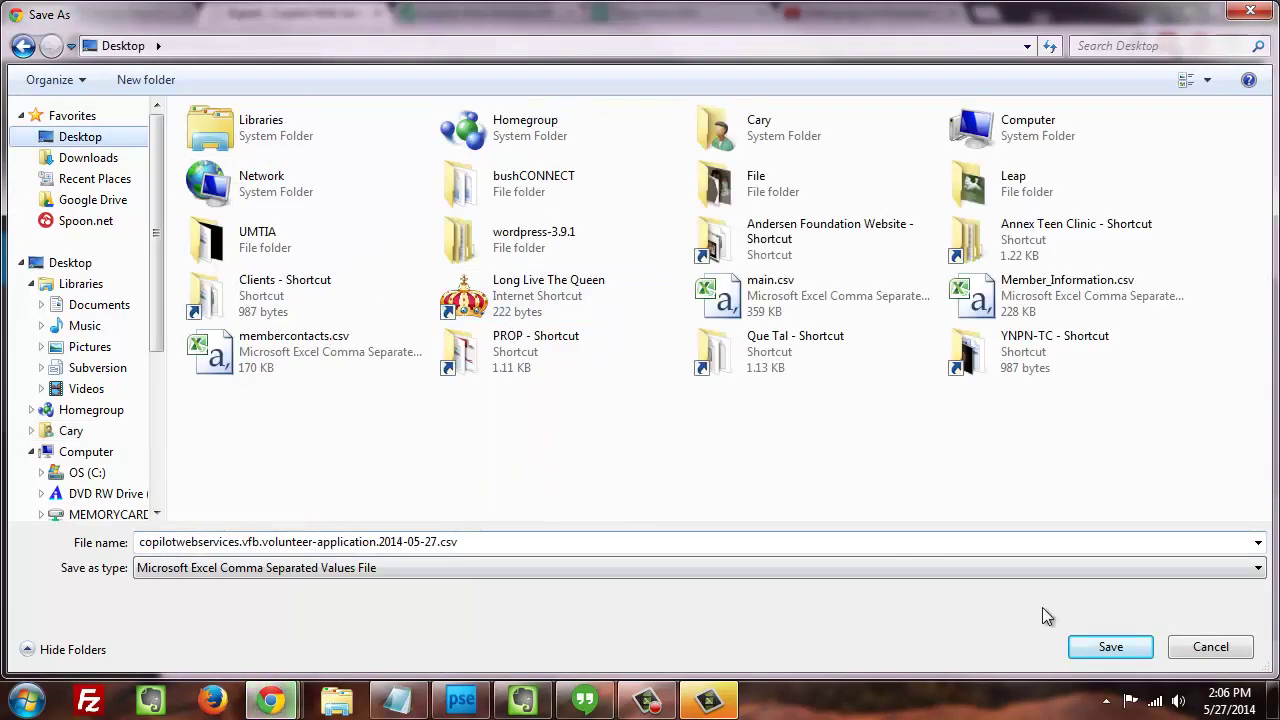
{"action": "left_click", "coordinate": [1120, 652]}
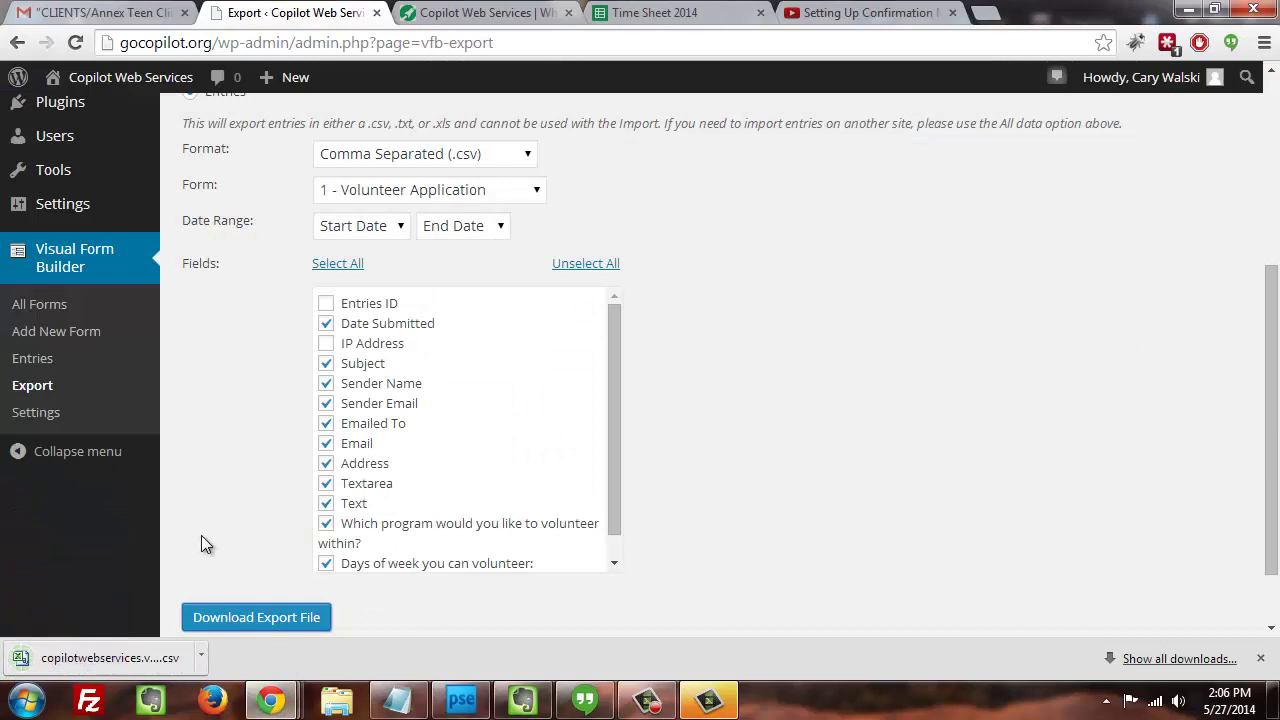
Step: Open the downloaded CSV in Excel and resize column A so 5/27/2014 19:02 reads fully
{"action": "left_click", "coordinate": [118, 660]}
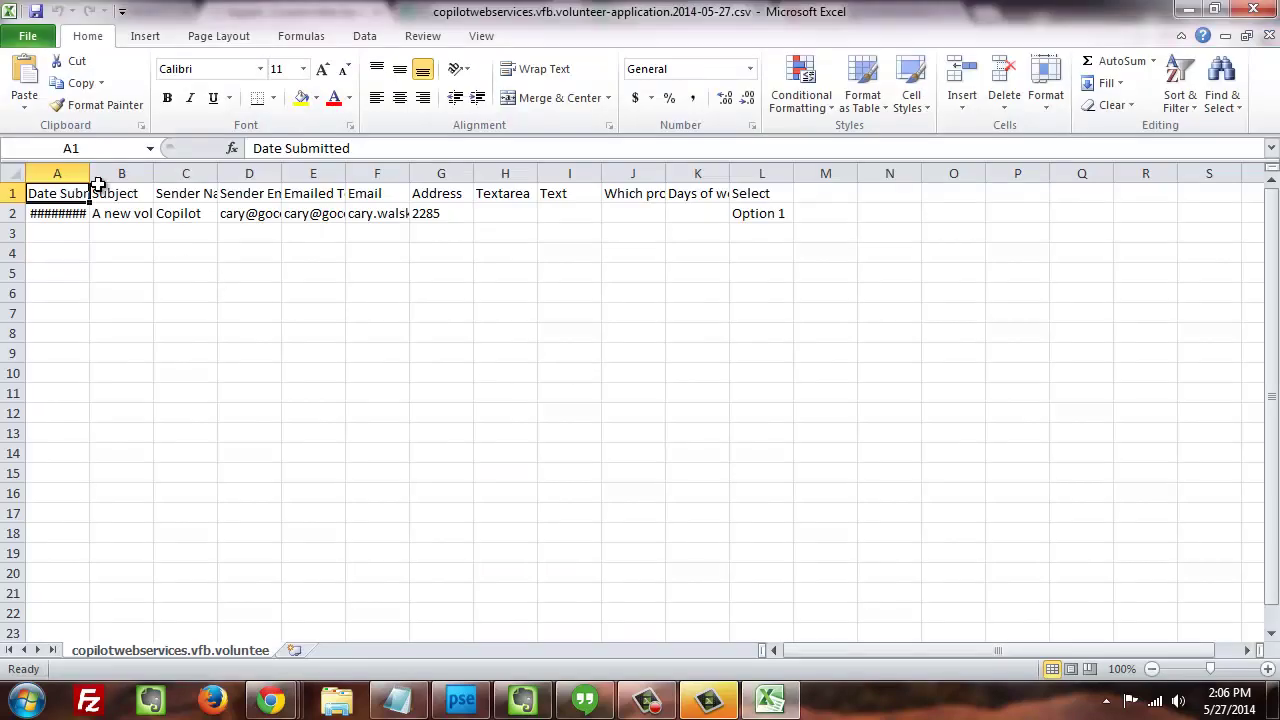
{"action": "left_click_drag", "start_coordinate": [89, 177], "coordinate": [263, 178]}
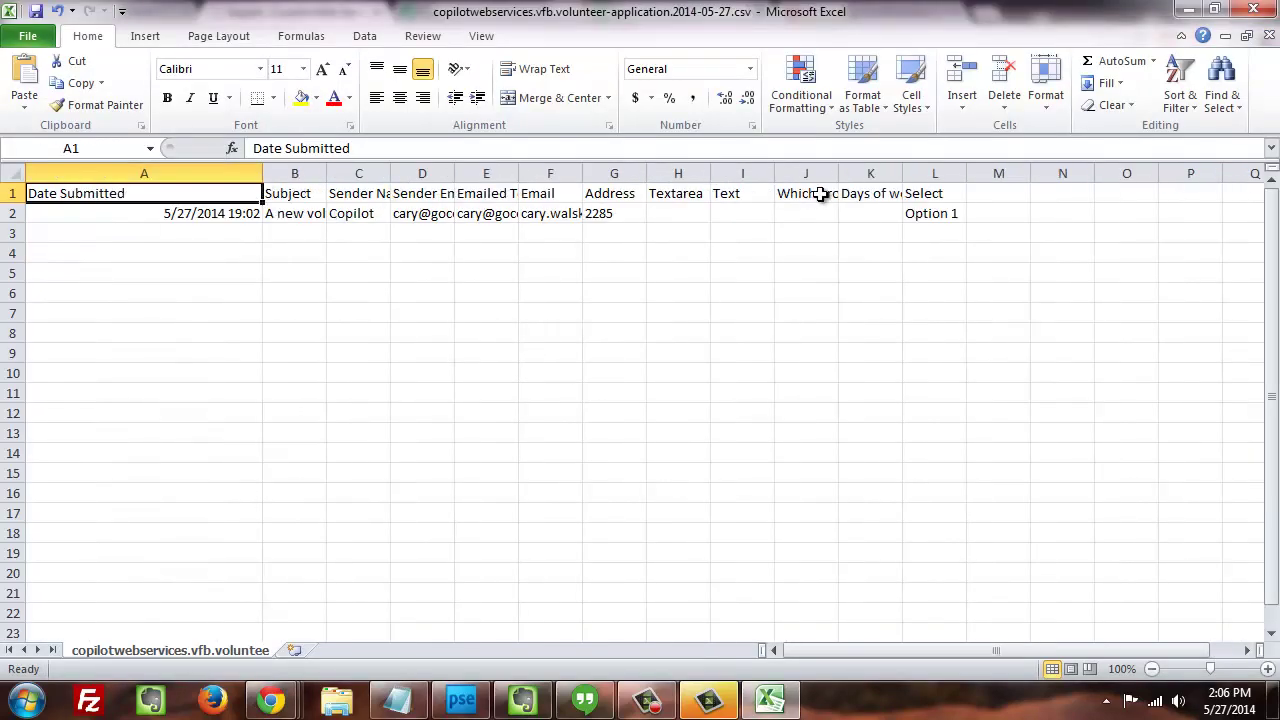
{"action": "left_click", "coordinate": [422, 213]}
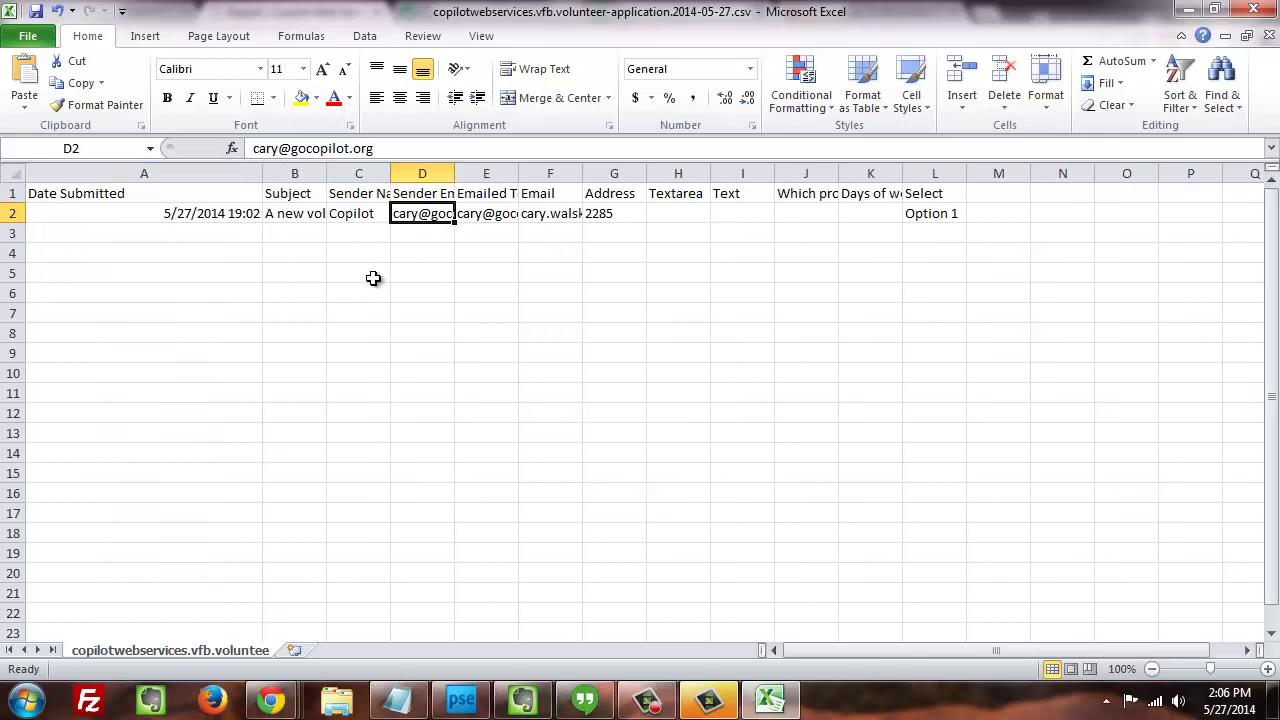
{"action": "left_click", "coordinate": [173, 238]}
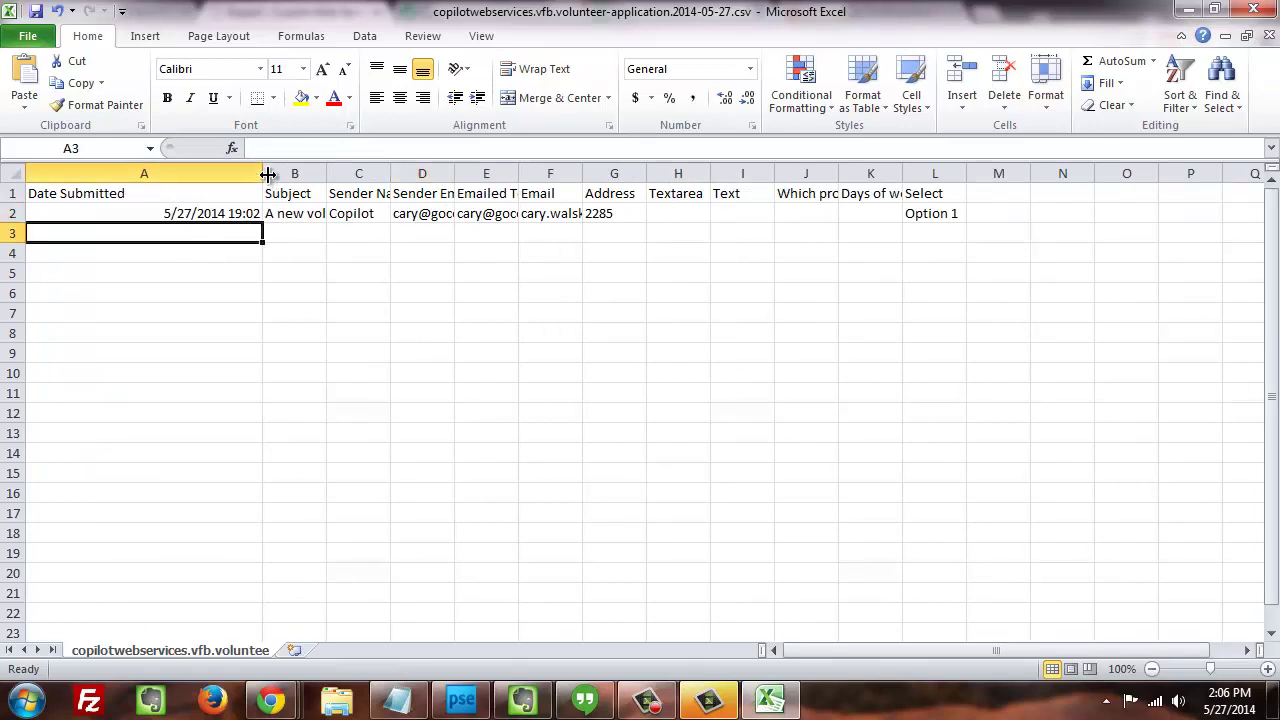
{"action": "left_click_drag", "start_coordinate": [264, 177], "coordinate": [135, 175]}
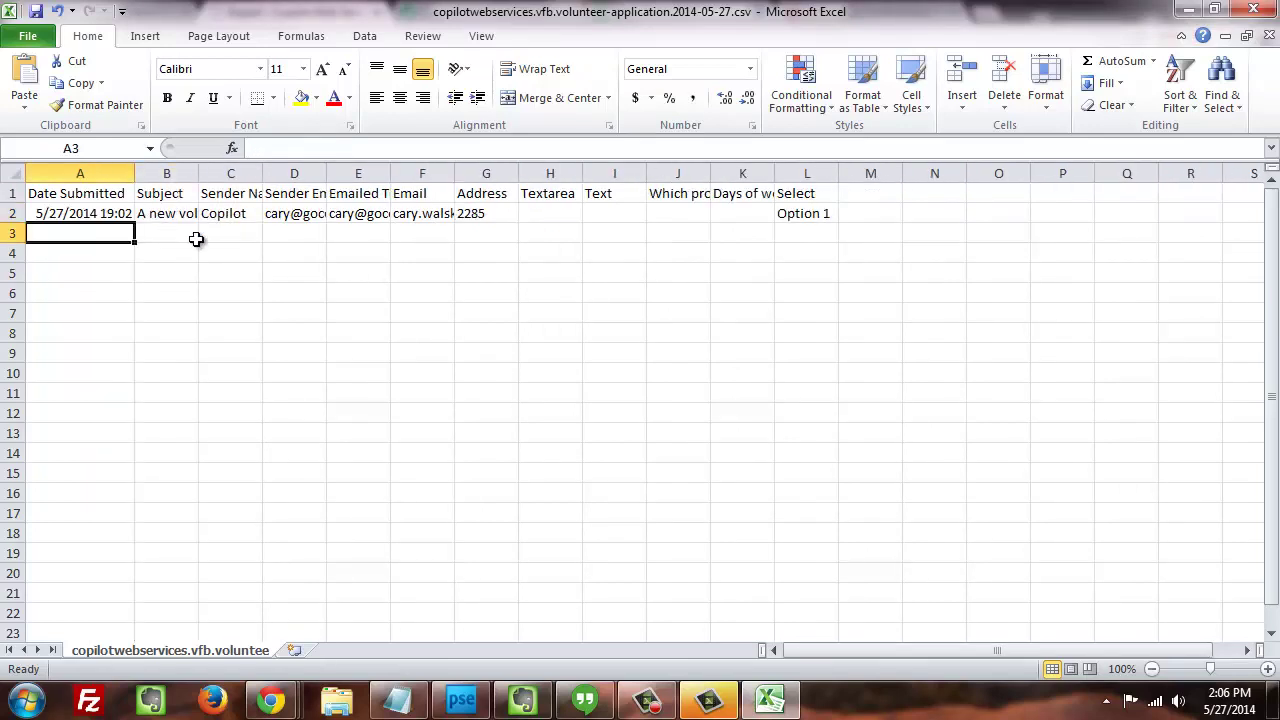
{"action": "left_click", "coordinate": [196, 238]}
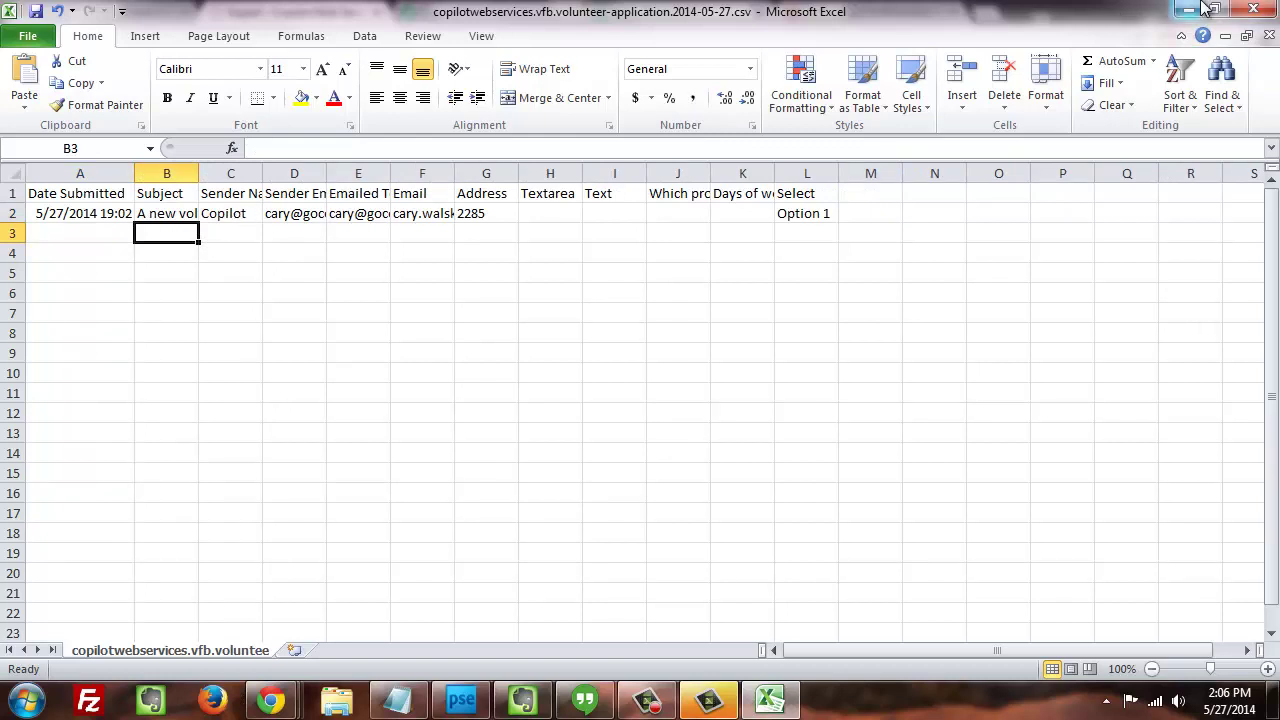
Step: Close Excel without saving changes to the CSV
{"action": "left_click", "coordinate": [1259, 8]}
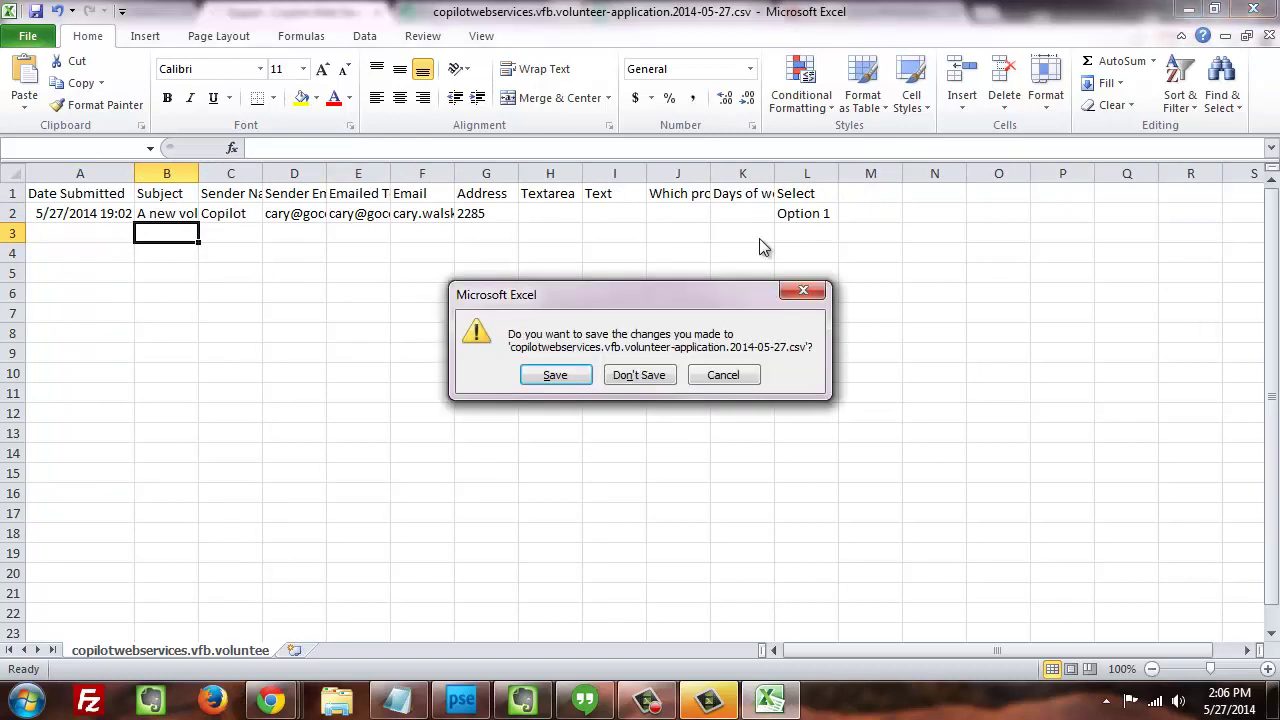
{"action": "left_click", "coordinate": [638, 376]}
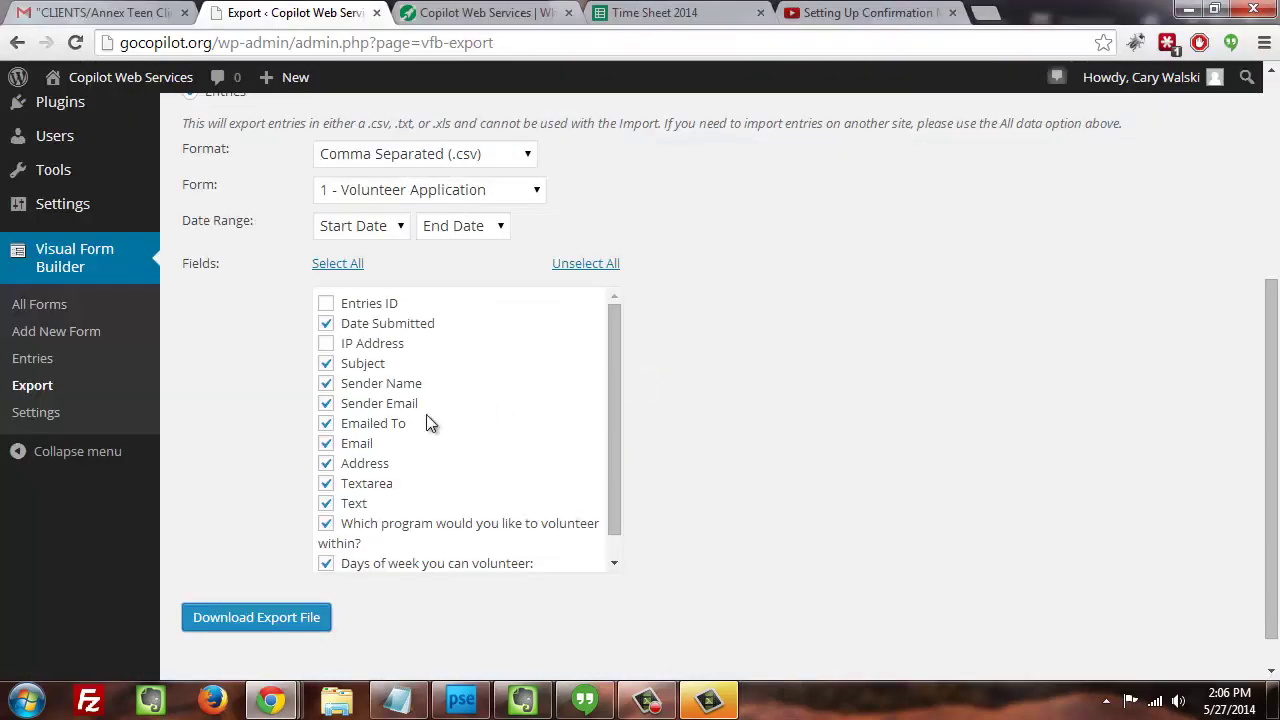